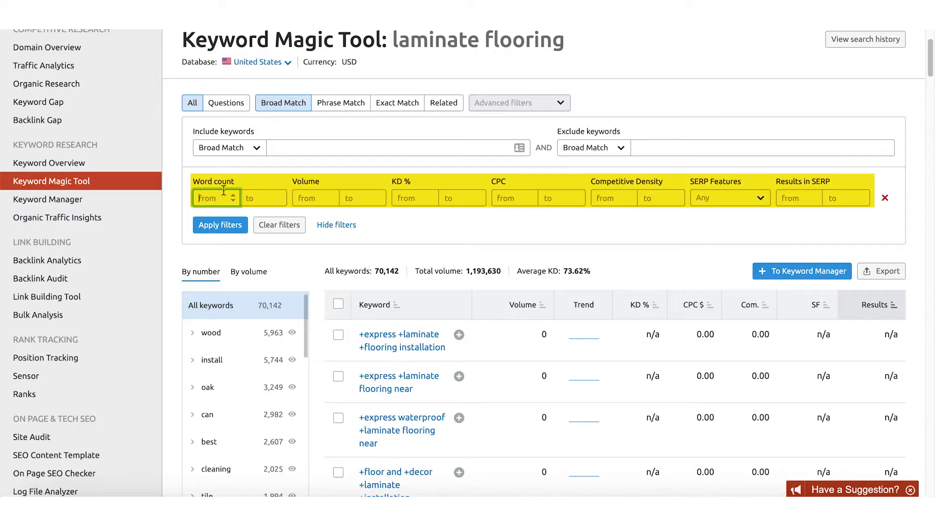
Step: Filter the keywords to a word count from 3, a volume of 100 to 1000 and a KD % up to 80
text(3)
key(Tab)
key(Tab)
key(Tab)
text(100)
key(Tab)
key(Tab)
text(80)
key(Tab)
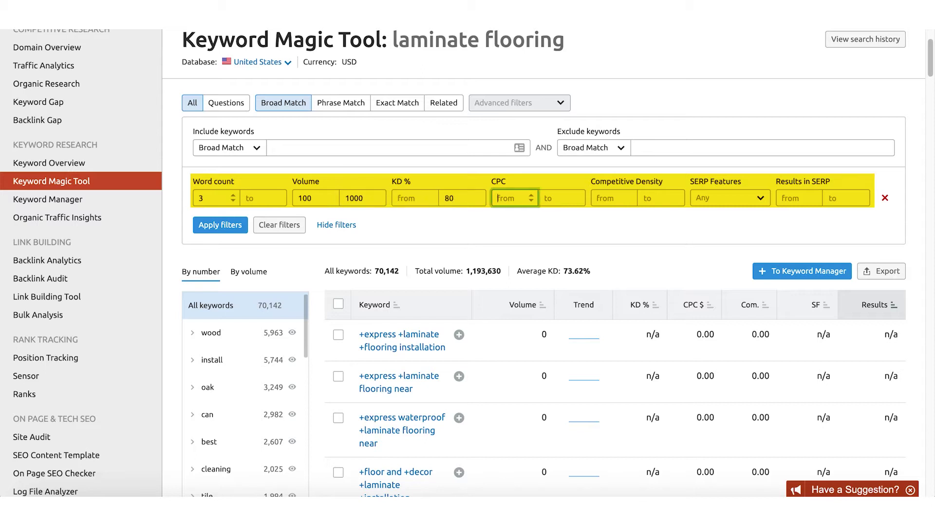
click(214, 228)
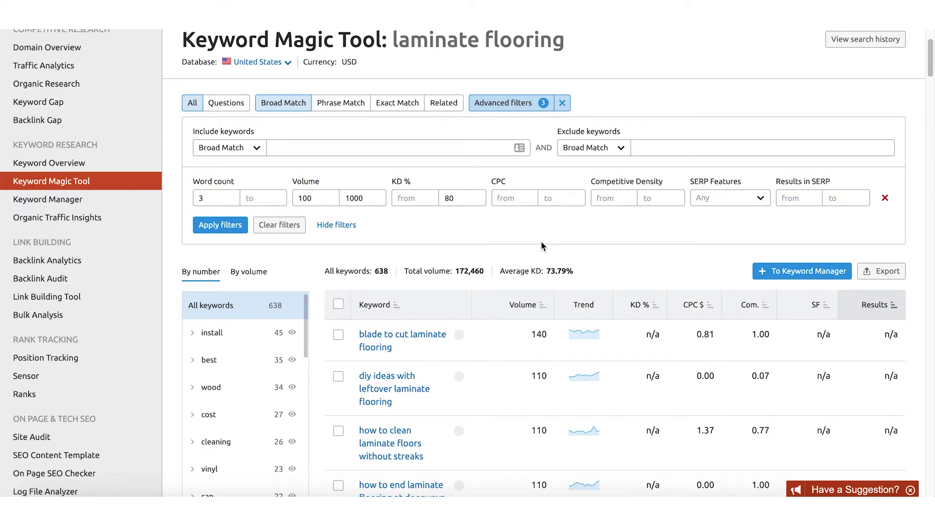
Step: Sort the filtered keywords by volume from highest to lowest and show only the "install" group
scroll(549, 246, up, 2)
scroll(513, 265, down, 1)
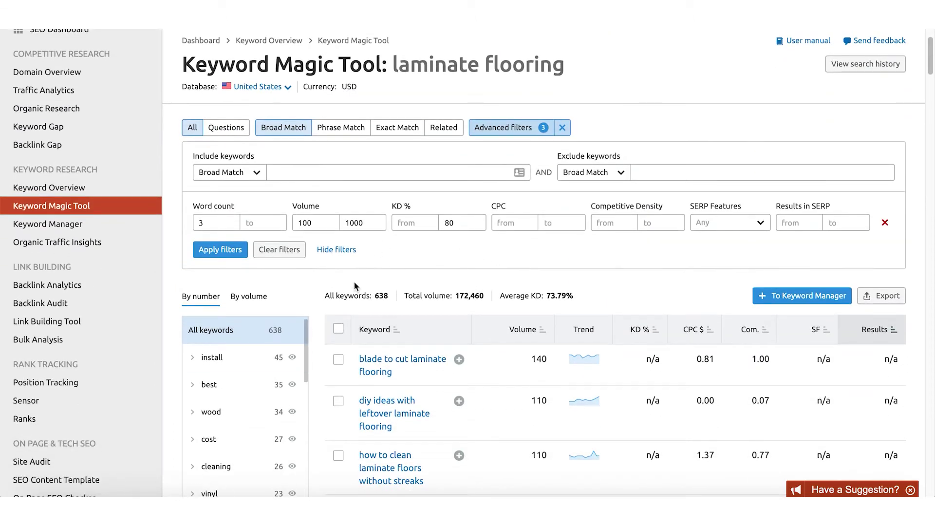
scroll(437, 297, down, 3)
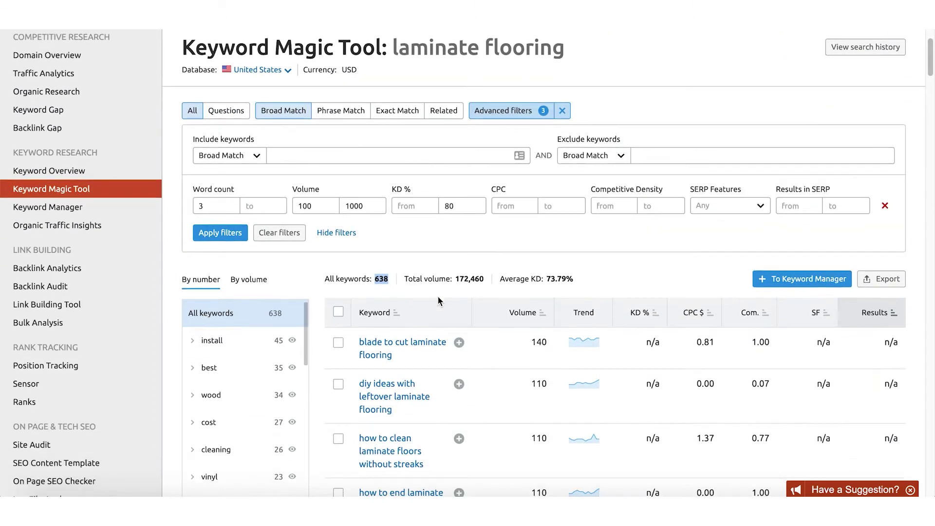
click(525, 217)
scroll(217, 217, down, 1)
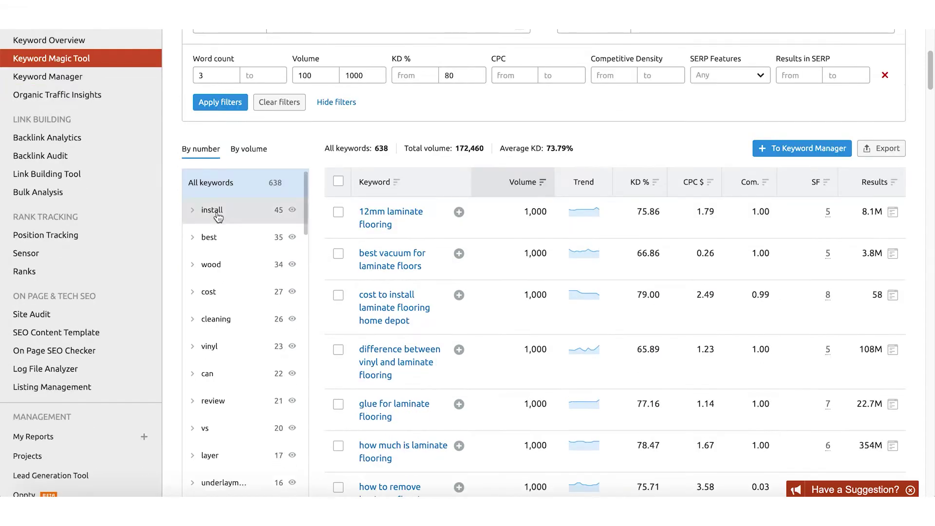
scroll(370, 321, down, 4)
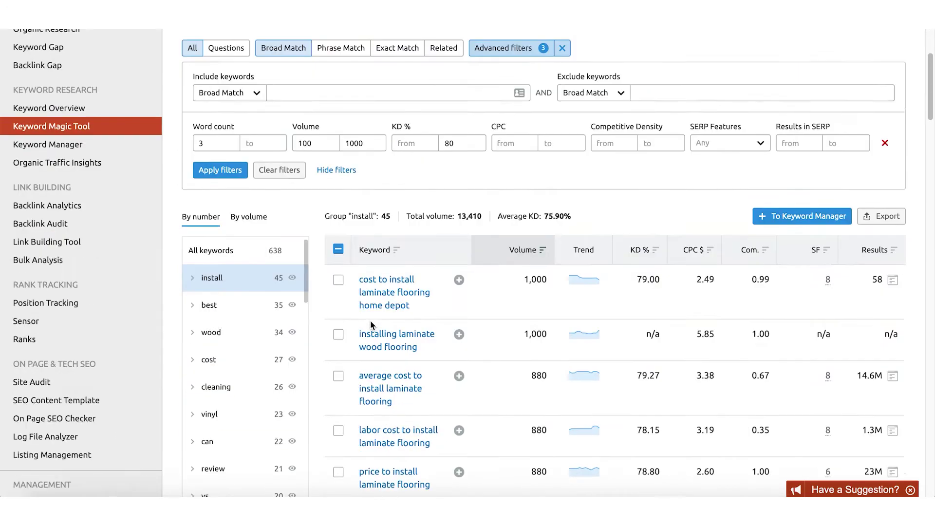
scroll(359, 298, down, 2)
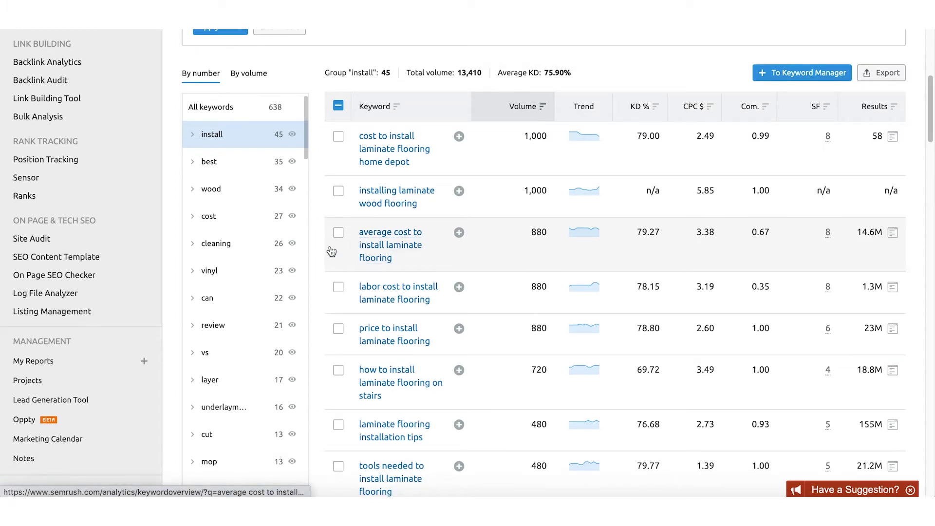
Step: Select the keywords "average cost to install laminate flooring", "price to install laminate flooring" and "laminate flooring installation tips"
click(339, 234)
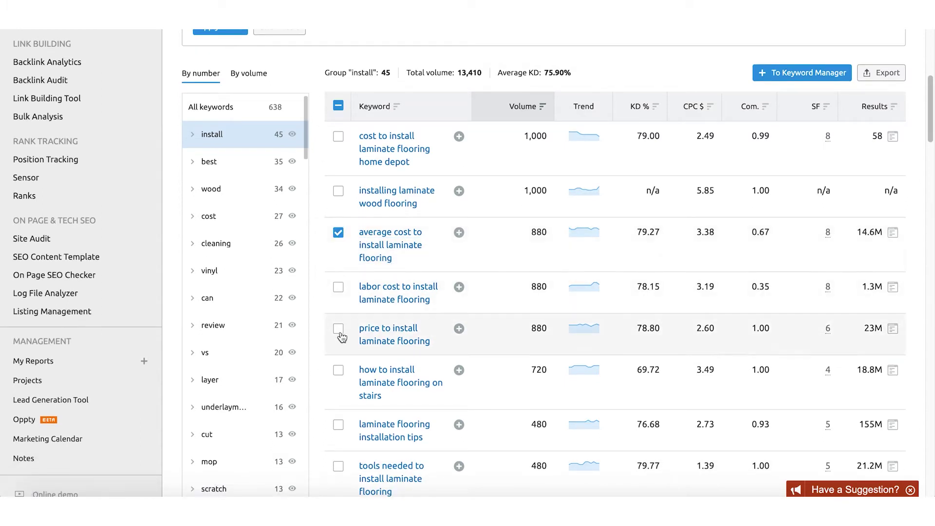
click(340, 329)
scroll(475, 359, down, 2)
click(338, 360)
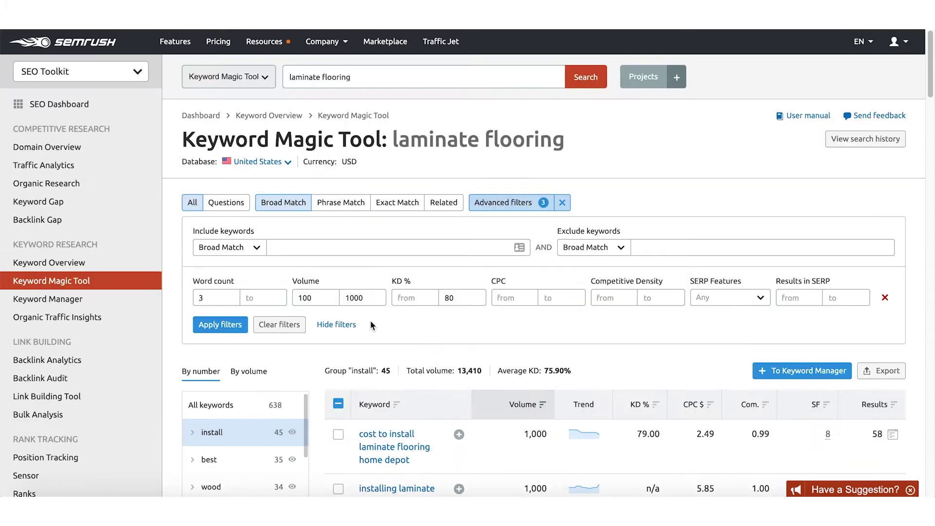
scroll(359, 298, down, 5)
scroll(390, 263, down, 1)
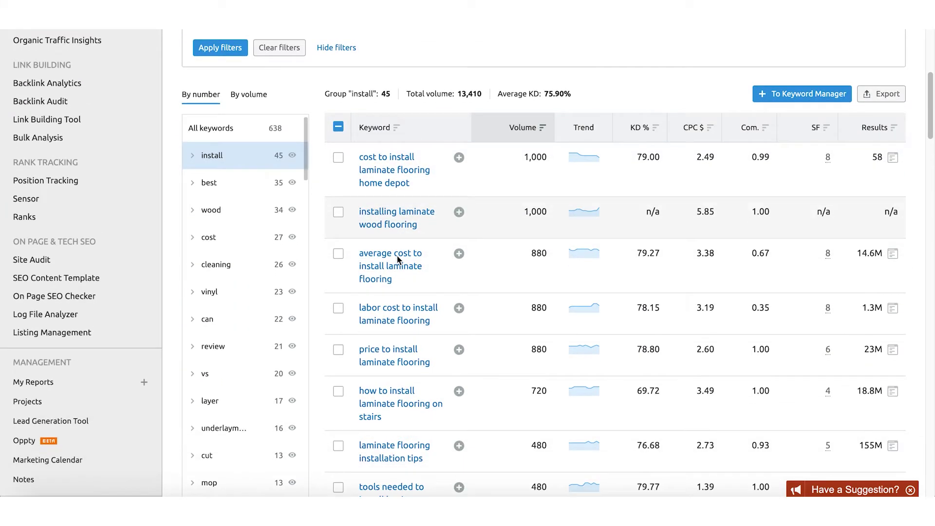
scroll(432, 248, down, 1)
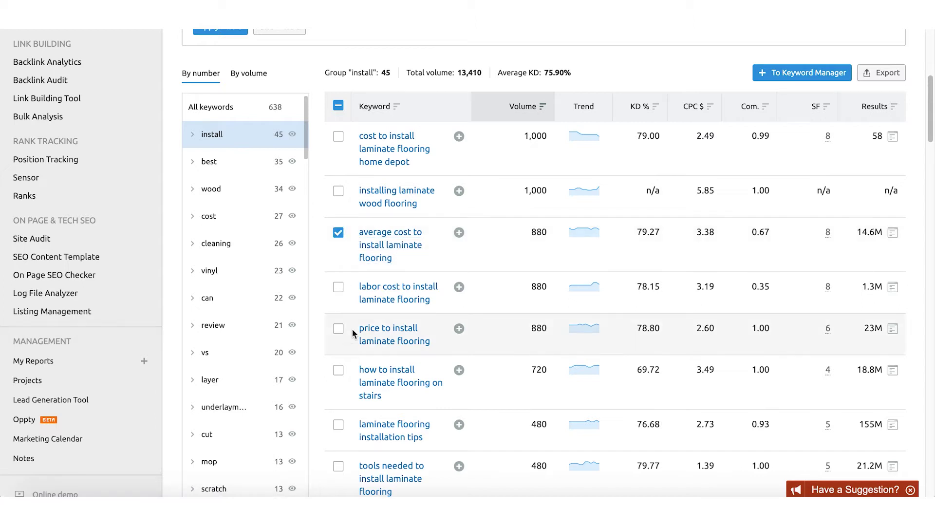
scroll(476, 359, down, 2)
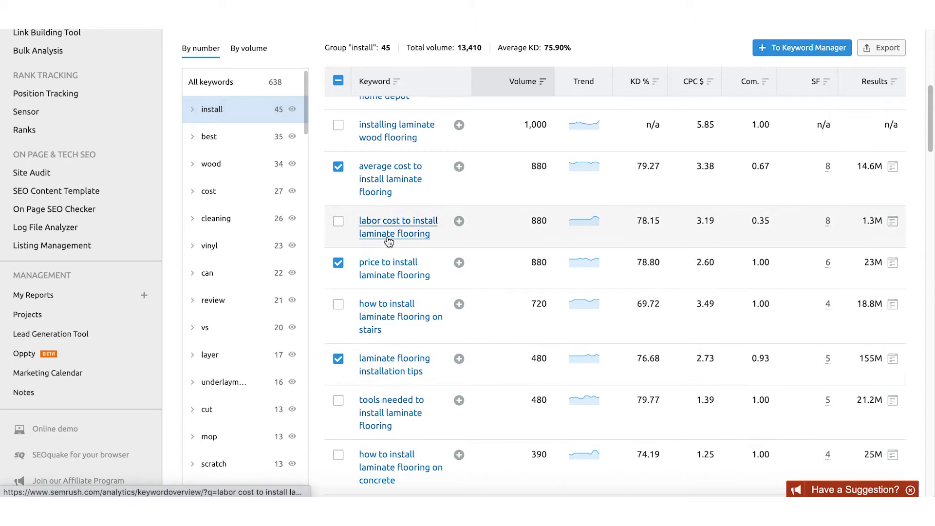
Step: Limit the laminate flooring results to volume 100 to 1000, KD % up to 80 and at least 3 words
scroll(412, 241, up, 5)
scroll(409, 243, up, 1)
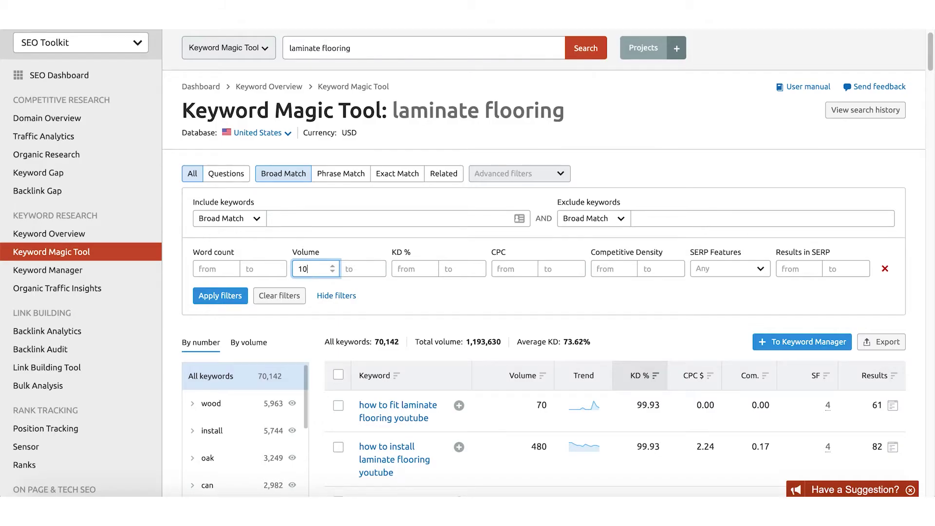
text(0)
key(Tab)
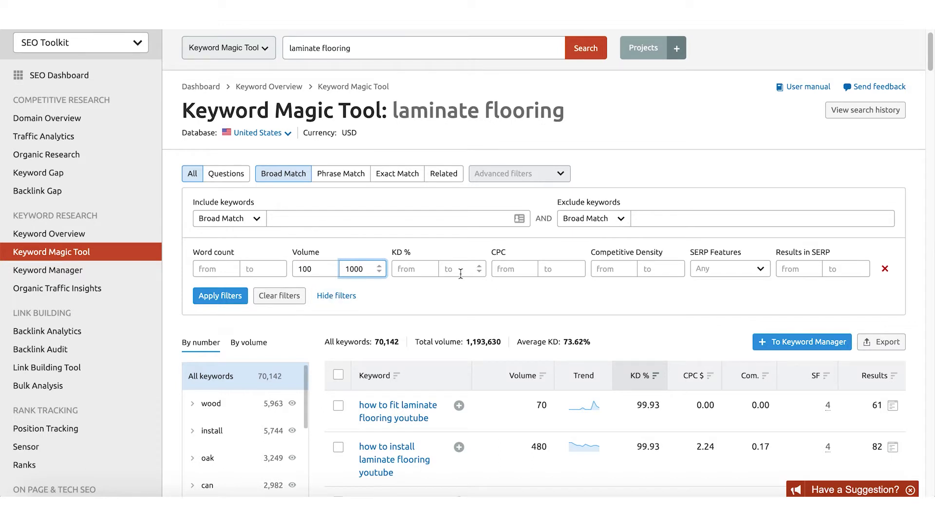
click(405, 267)
click(465, 268)
text(80)
click(535, 263)
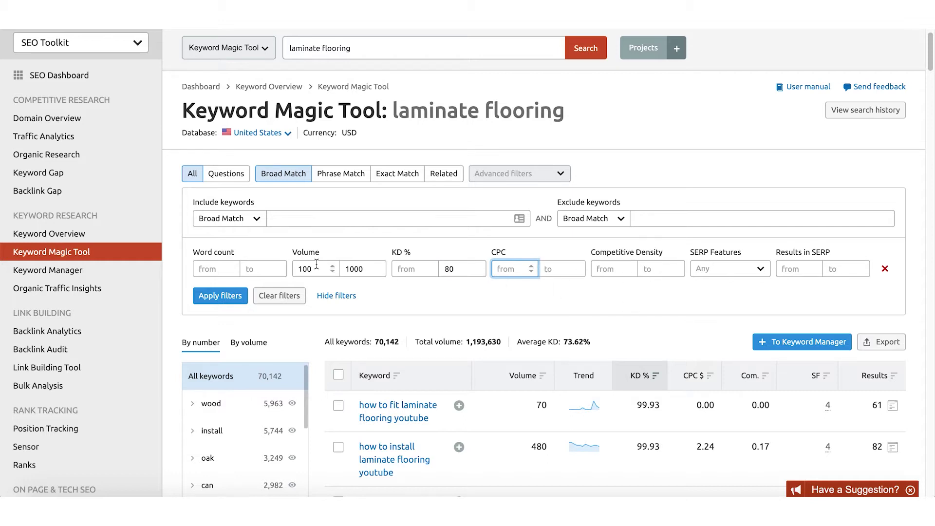
click(213, 267)
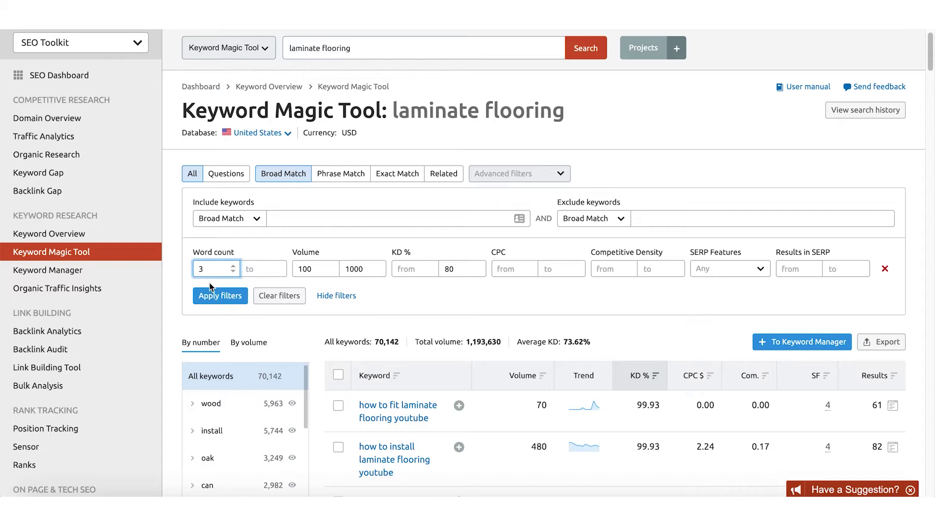
click(217, 295)
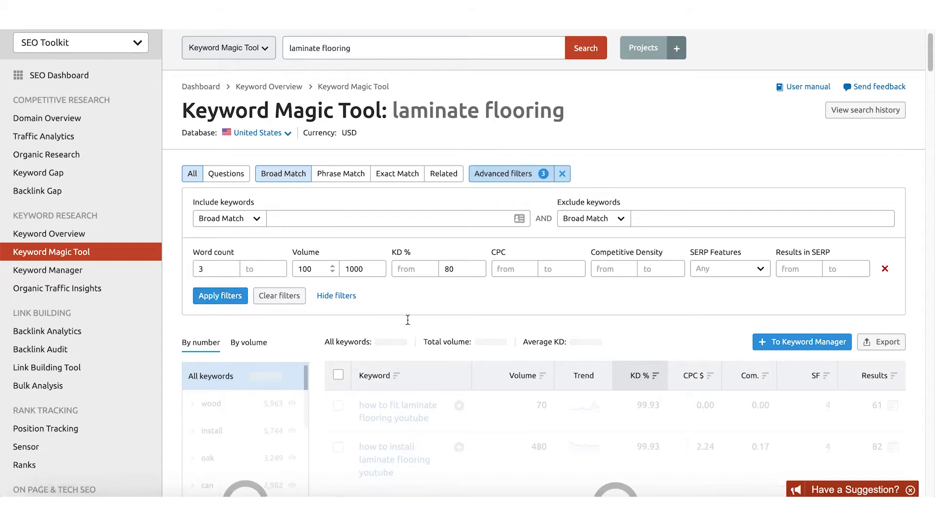
Step: Sort the filtered laminate flooring keywords by volume in descending order
scroll(432, 322, down, 1)
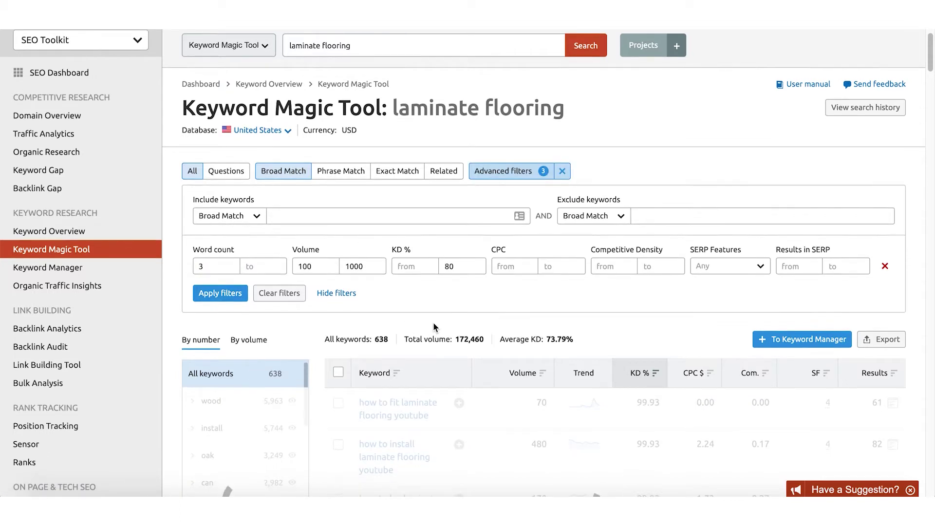
scroll(434, 322, down, 1)
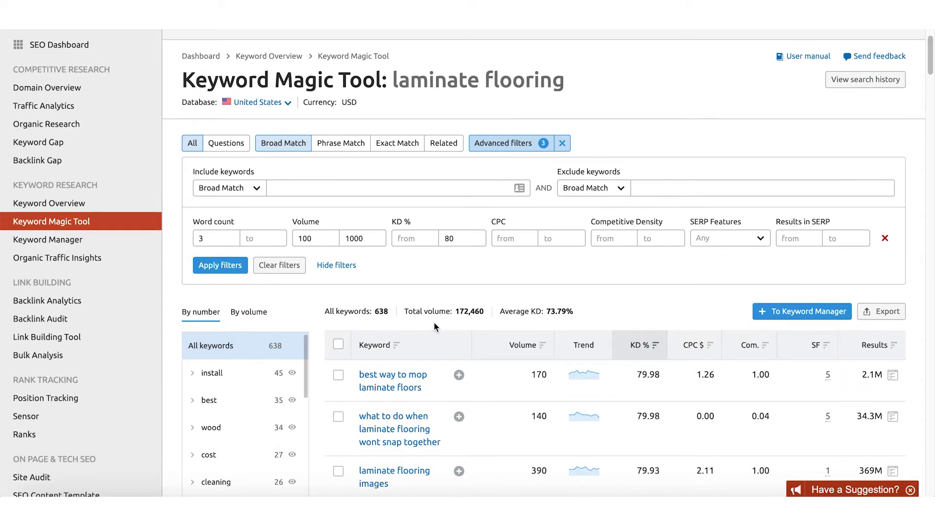
scroll(433, 321, down, 2)
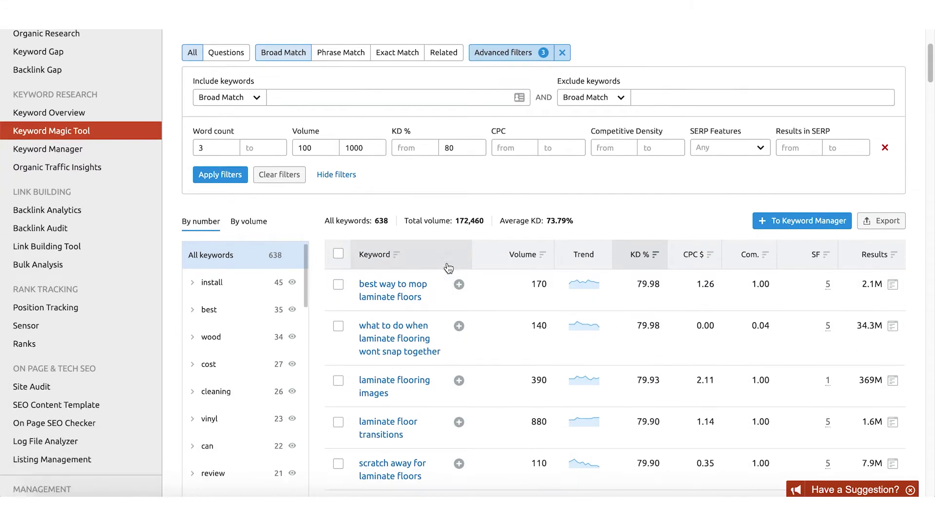
scroll(499, 263, down, 2)
click(509, 181)
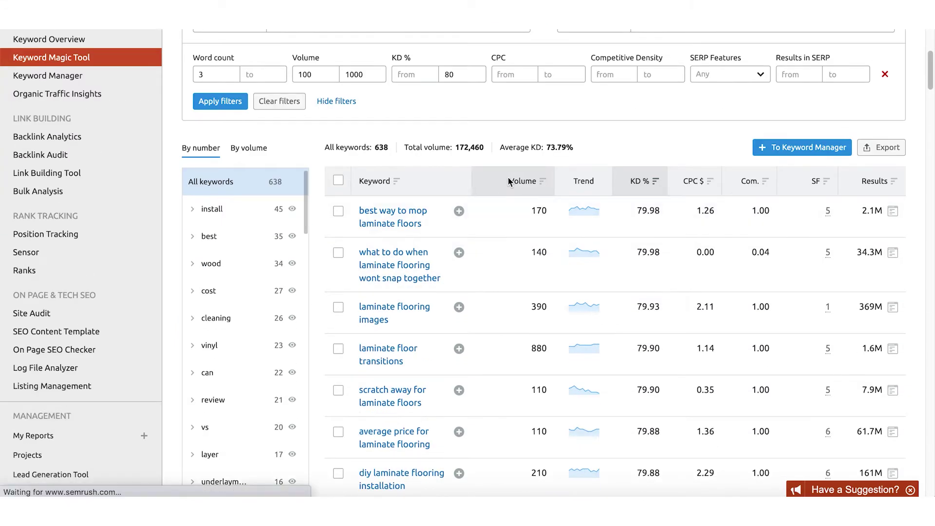
Step: Narrow the sorted keyword list to the "install" group
scroll(580, 300, down, 4)
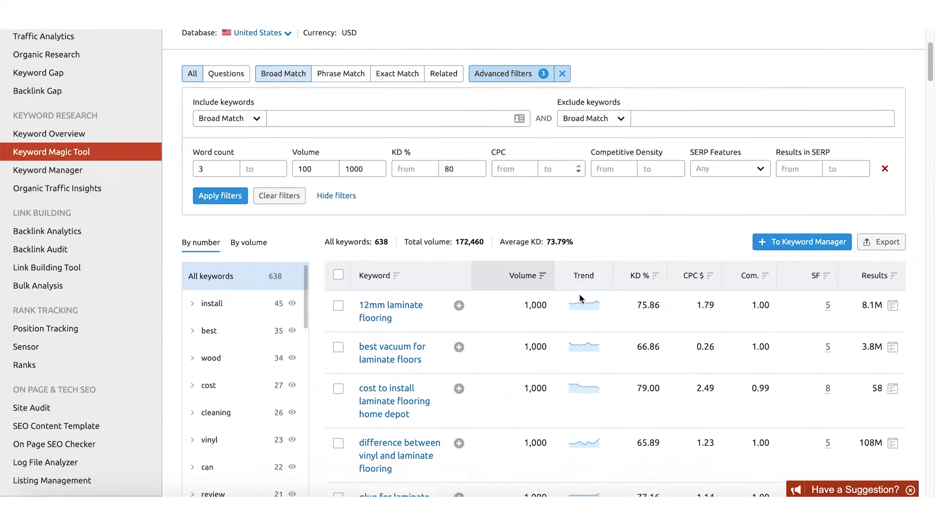
scroll(581, 300, down, 1)
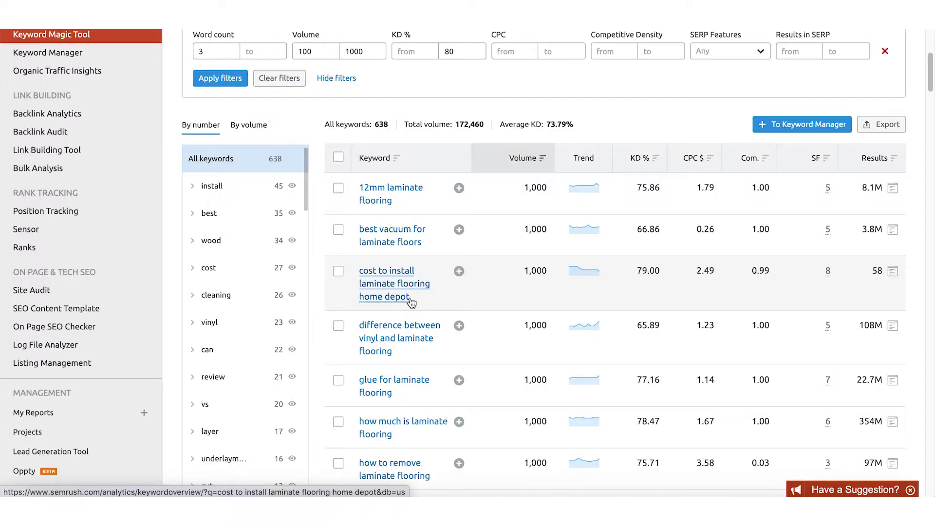
click(228, 187)
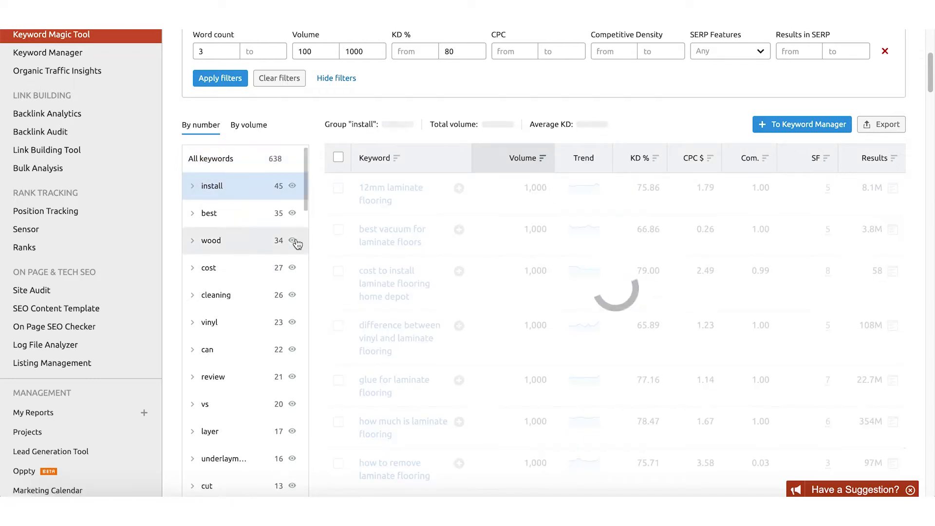
scroll(469, 265, up, 5)
scroll(512, 240, down, 2)
scroll(511, 240, down, 4)
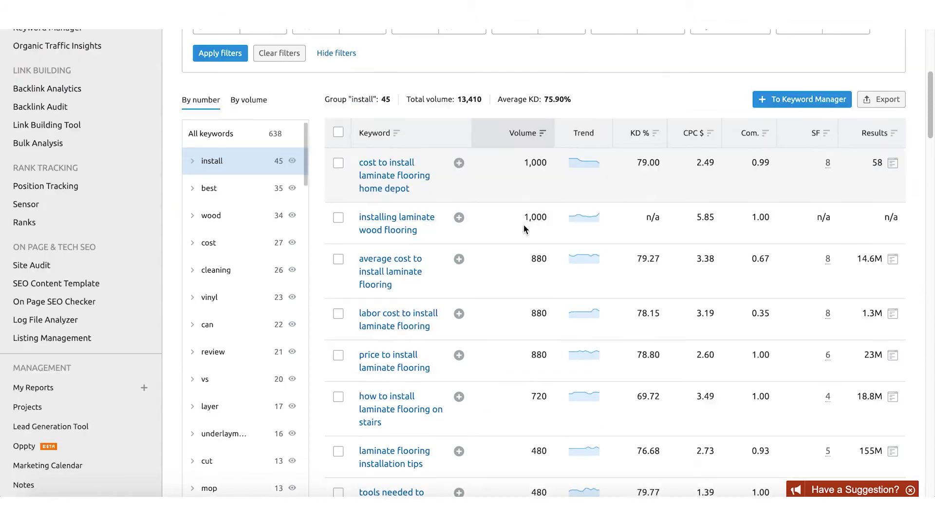
Step: Select the keywords "installing laminate wood flooring", "average cost to install laminate flooring" and "laminate flooring installation tips"
scroll(524, 228, down, 1)
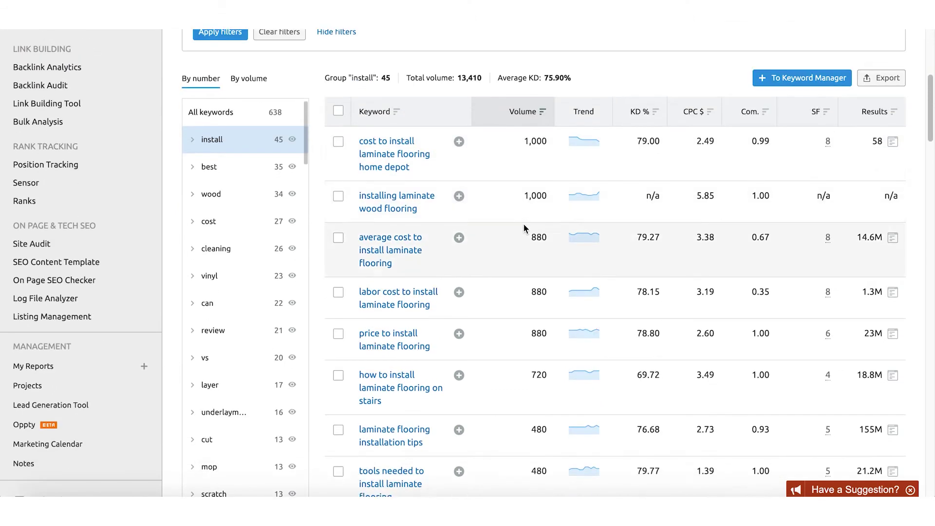
scroll(524, 226, down, 1)
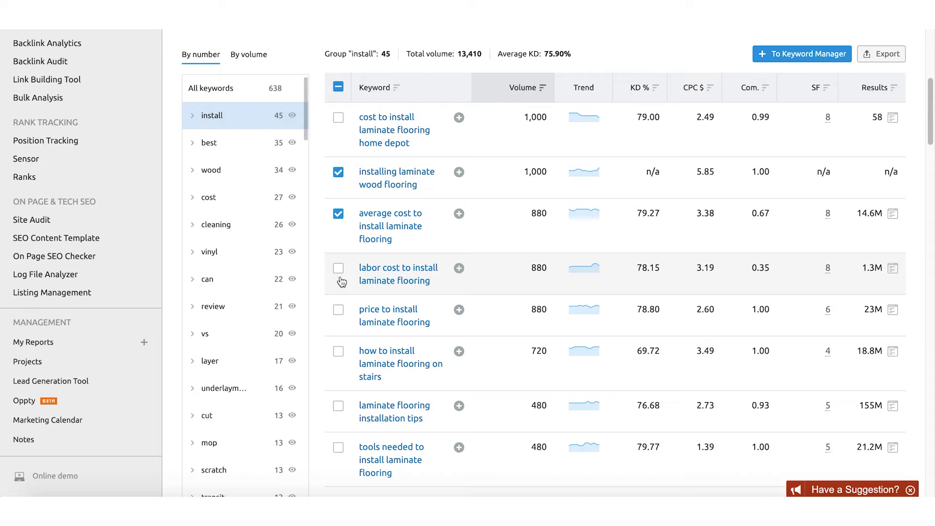
scroll(342, 282, down, 1)
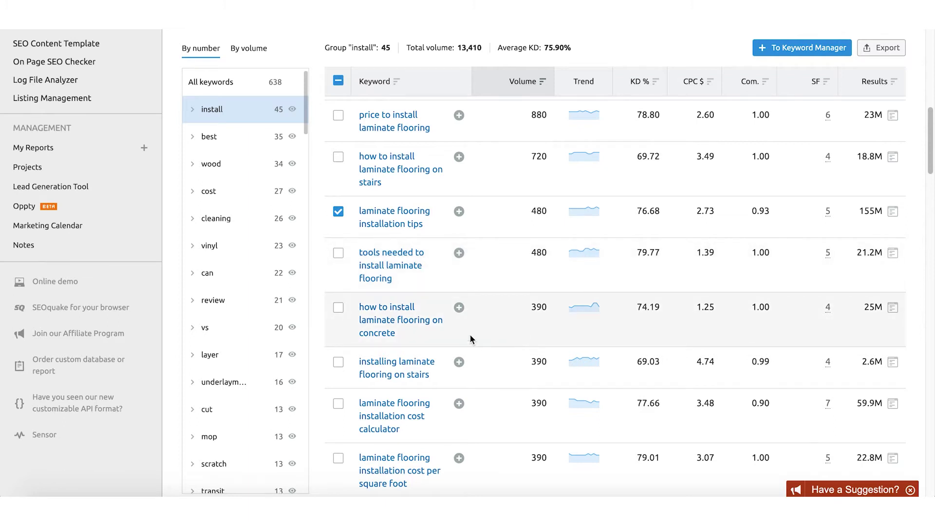
Step: Restrict the filtered results to question-based keywords
scroll(361, 326, up, 8)
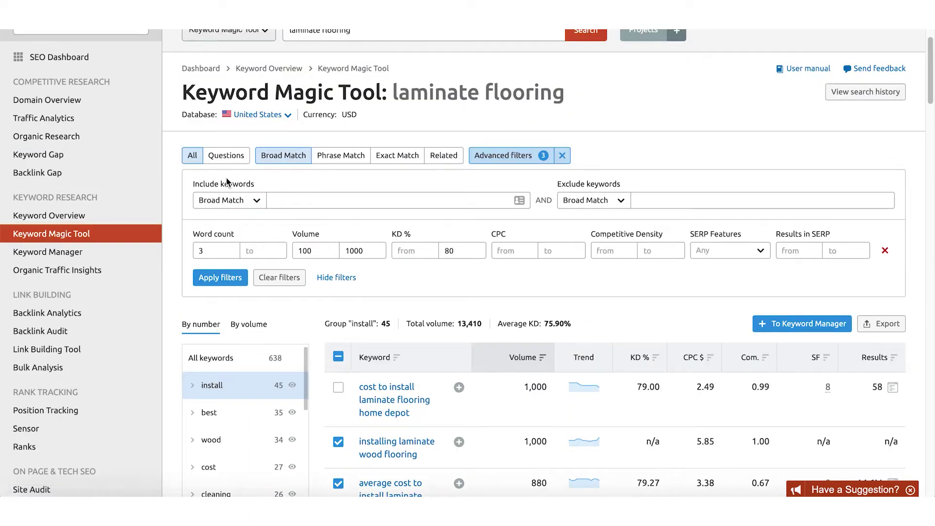
click(227, 160)
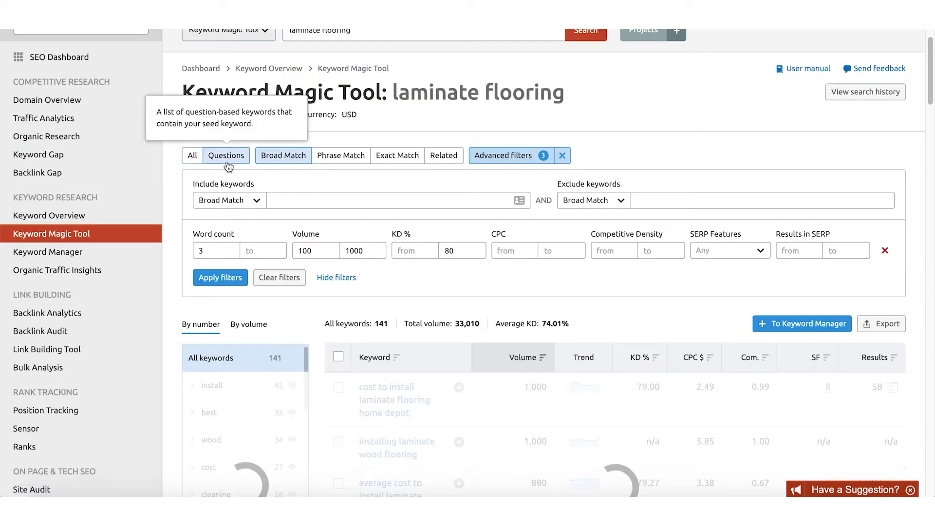
scroll(228, 165, up, 1)
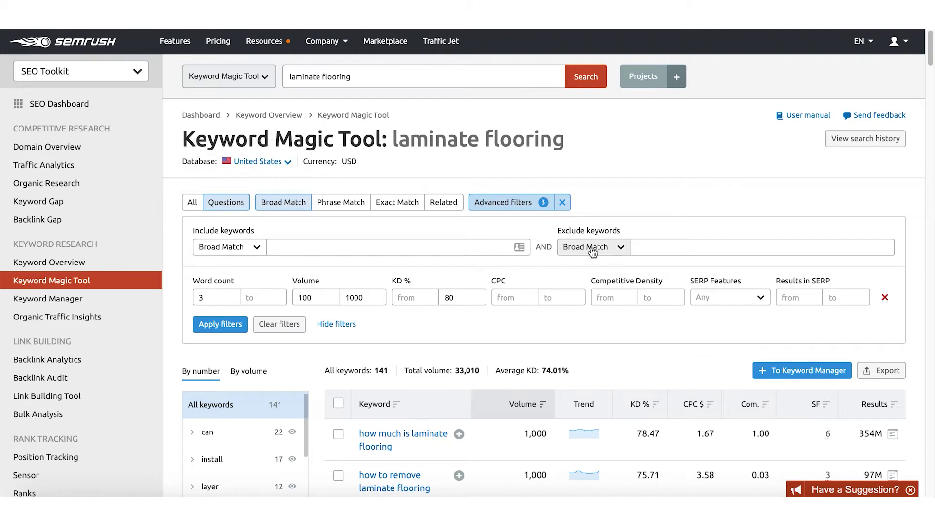
Step: Look through the question keywords about laminate flooring with their volume and difficulty to find content ideas
scroll(579, 241, down, 4)
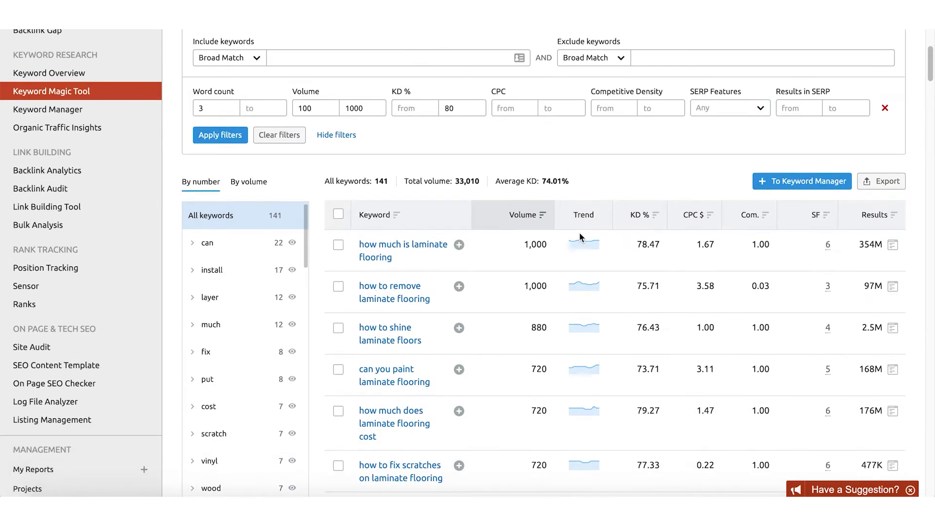
scroll(580, 237, down, 1)
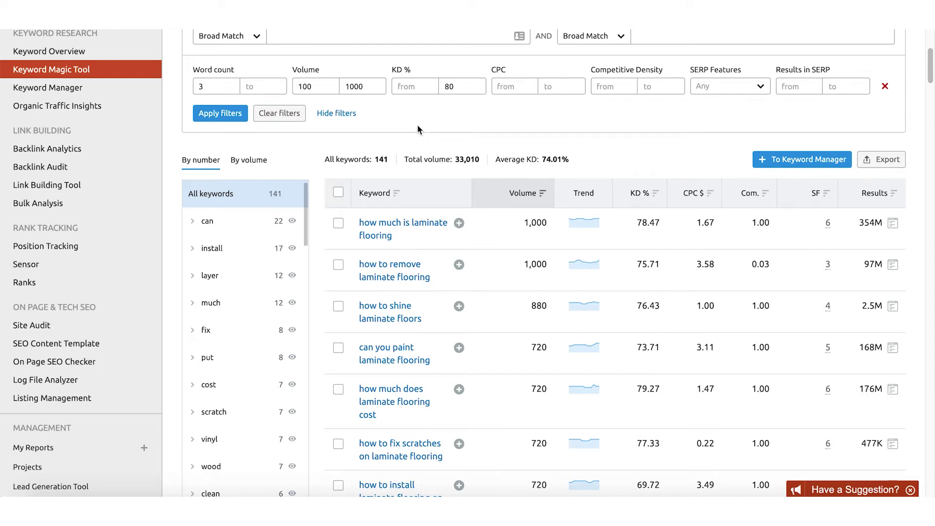
scroll(482, 163, down, 2)
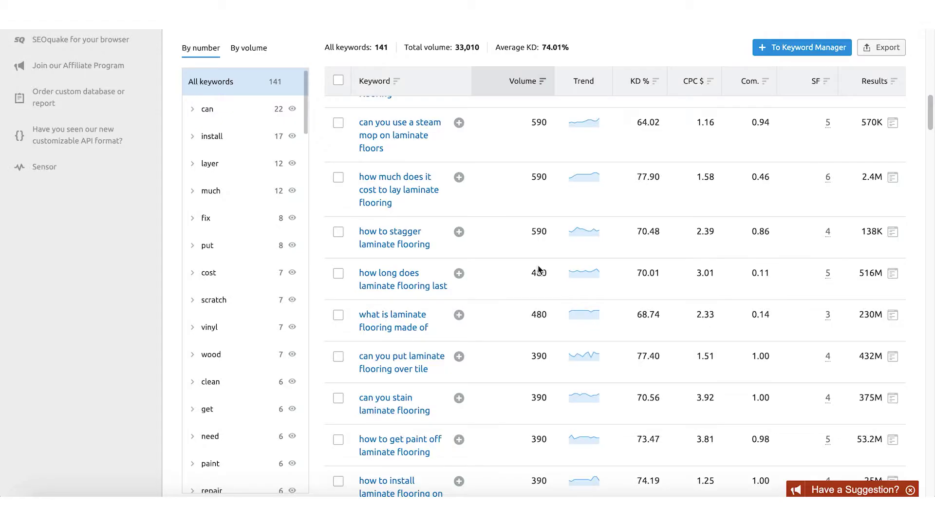
scroll(538, 267, down, 3)
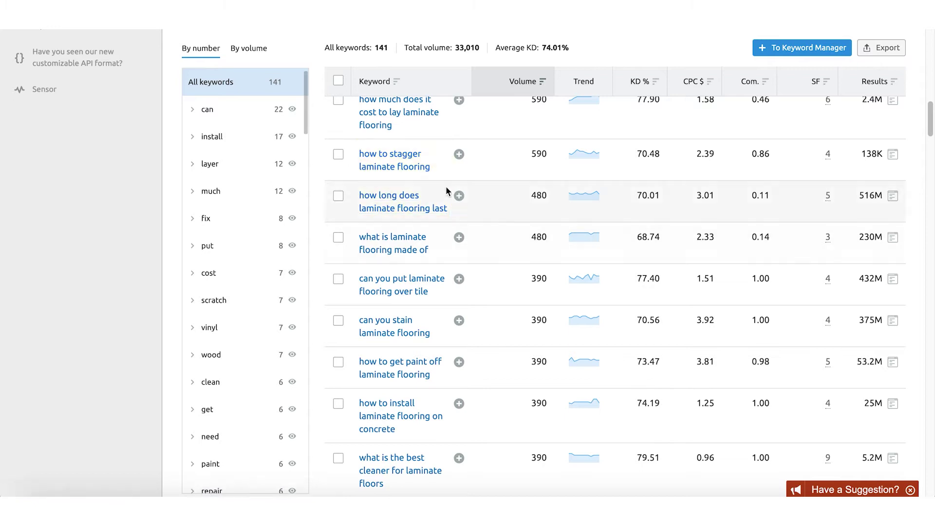
scroll(399, 182, down, 1)
scroll(400, 183, down, 10)
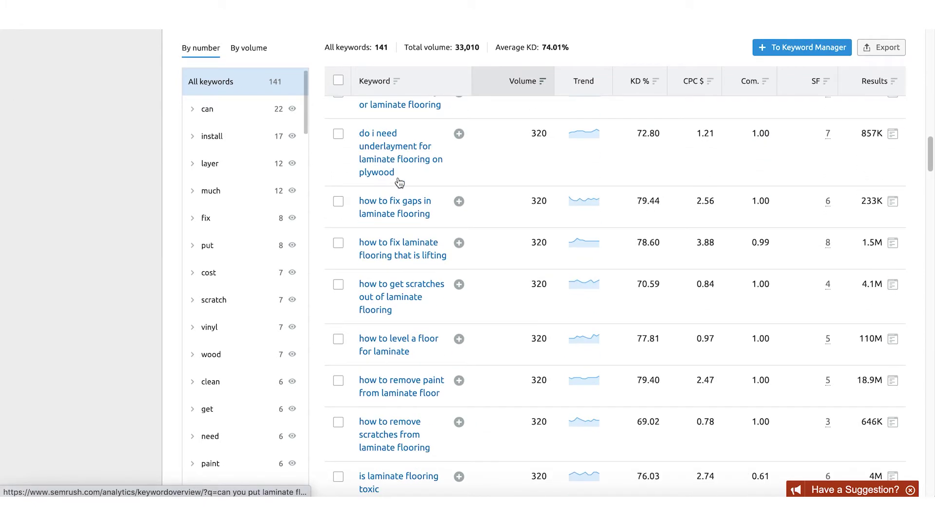
scroll(481, 411, down, 5)
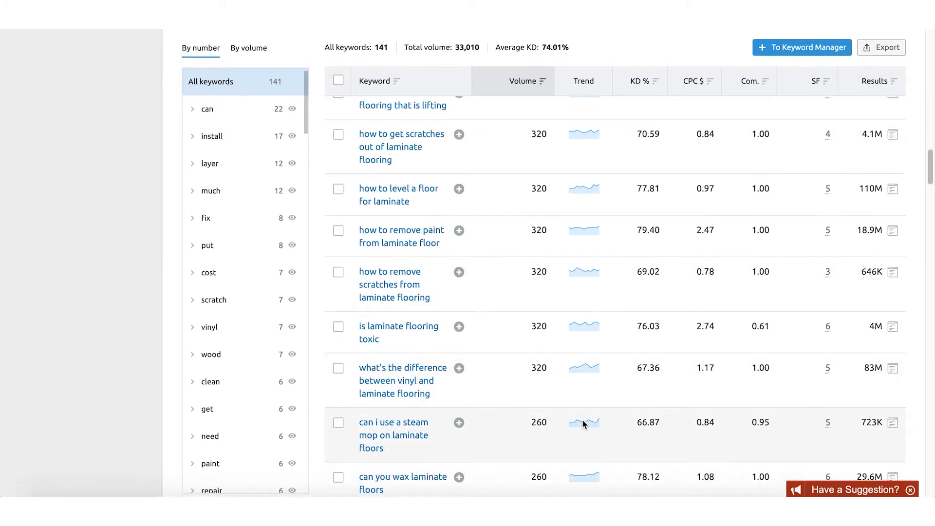